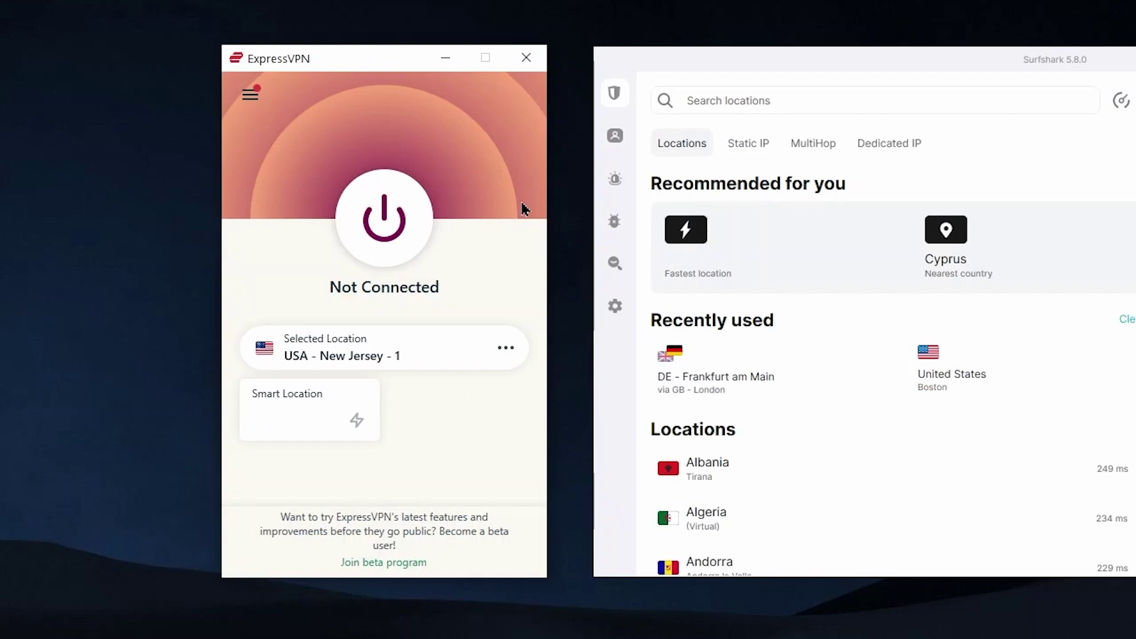
# Connect ExpressVPN to USA - New Jersey - 1 and bring up the full VPN locations list.
pyautogui.click(386, 244)
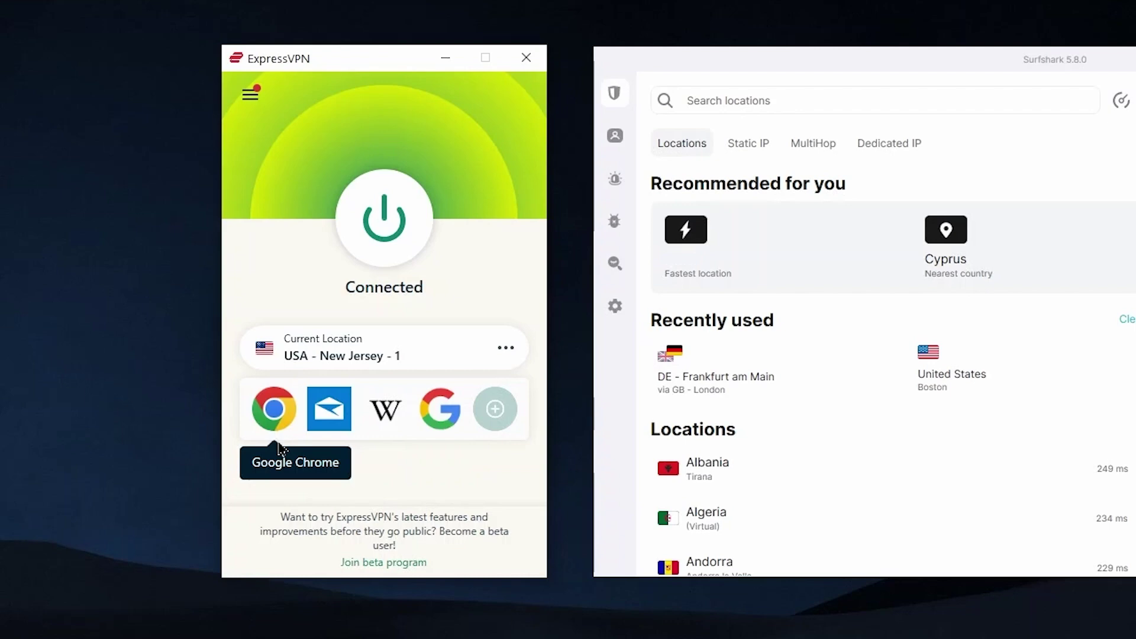
pyautogui.click(505, 351)
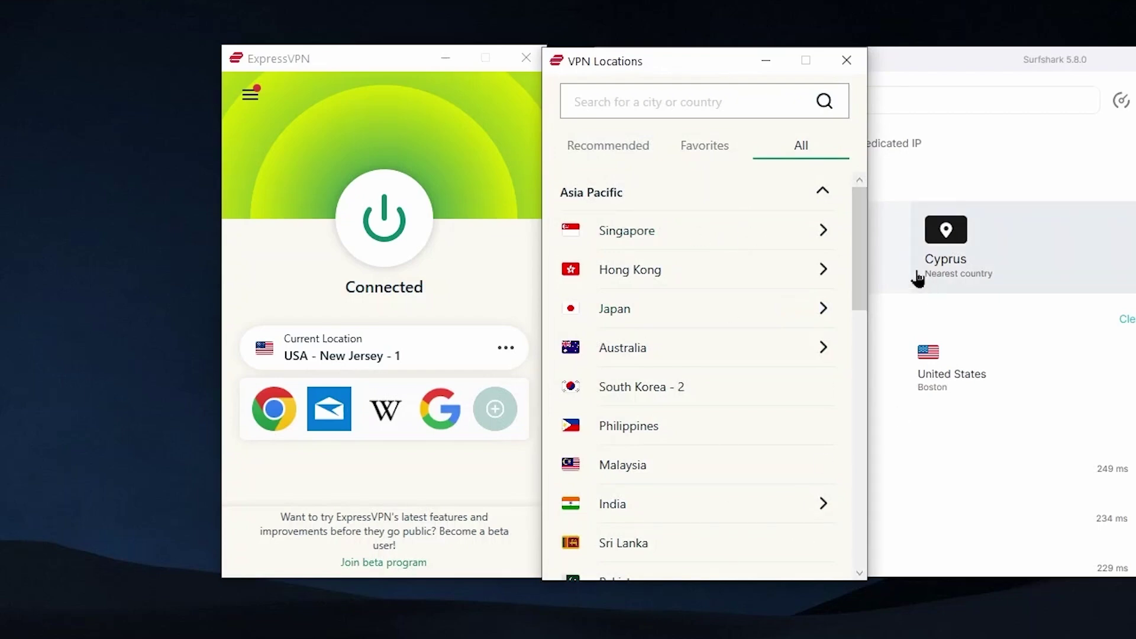
# Scroll to the Asia Pacific servers and view the Singapore and Hong Kong server lists.
pyautogui.scroll(-12, 618, 527)
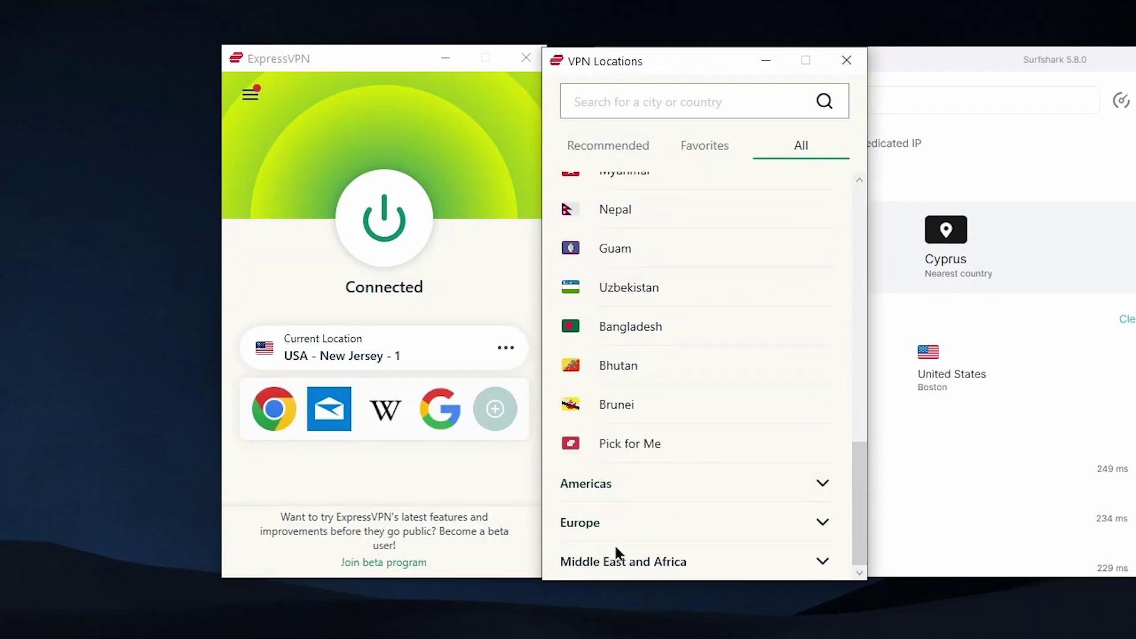
pyautogui.moveTo(852, 527); pyautogui.dragTo(865, 266)
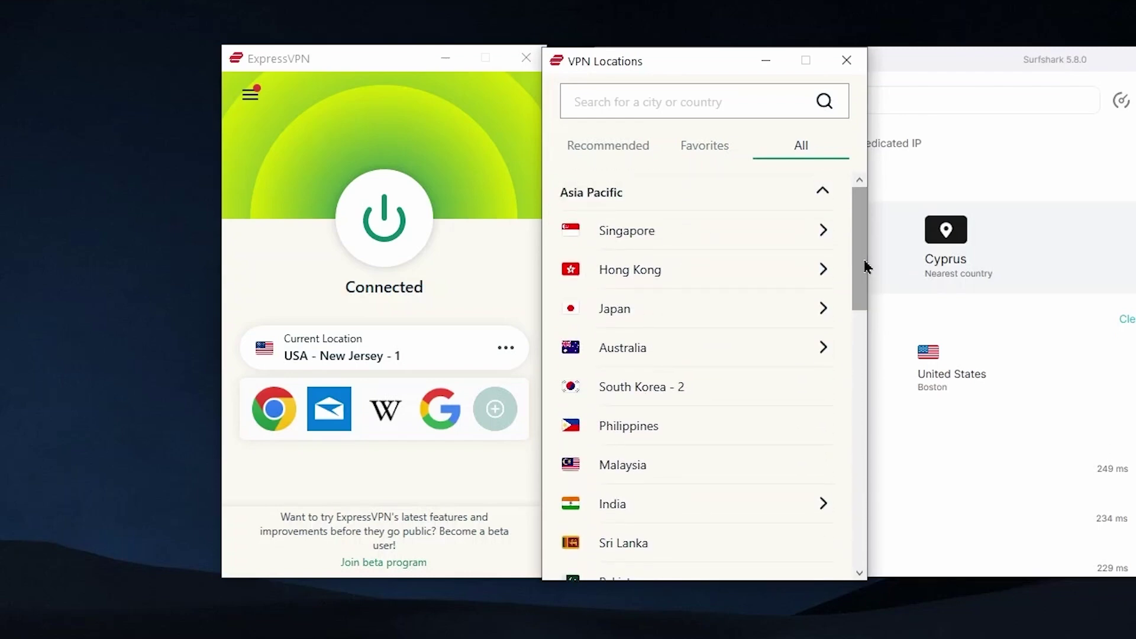
pyautogui.click(824, 231)
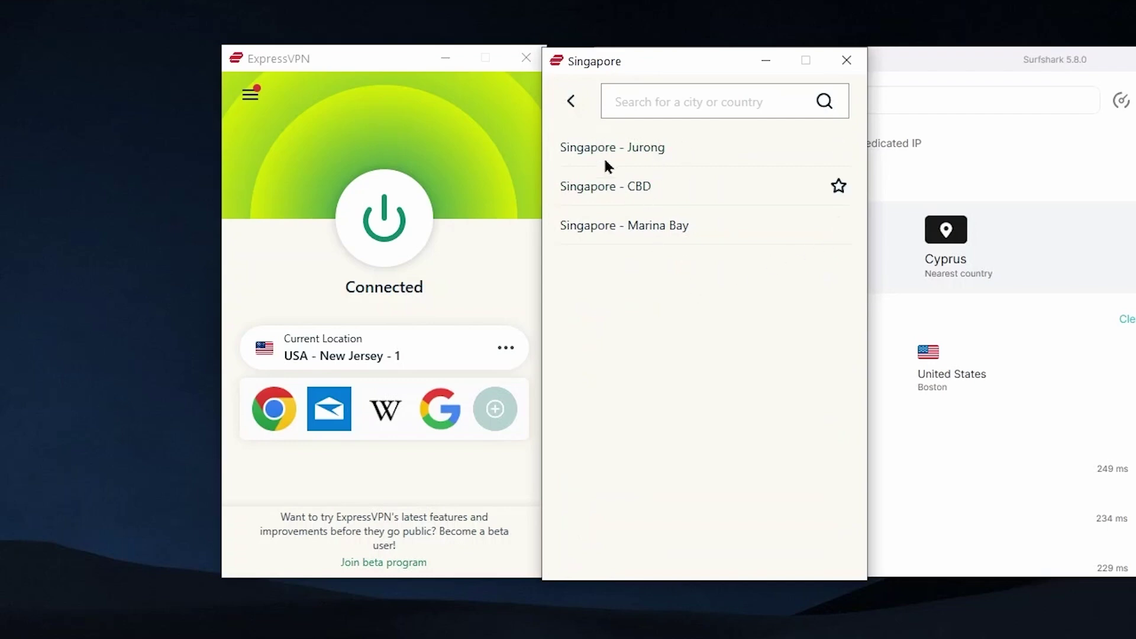
pyautogui.click(571, 102)
pyautogui.click(825, 270)
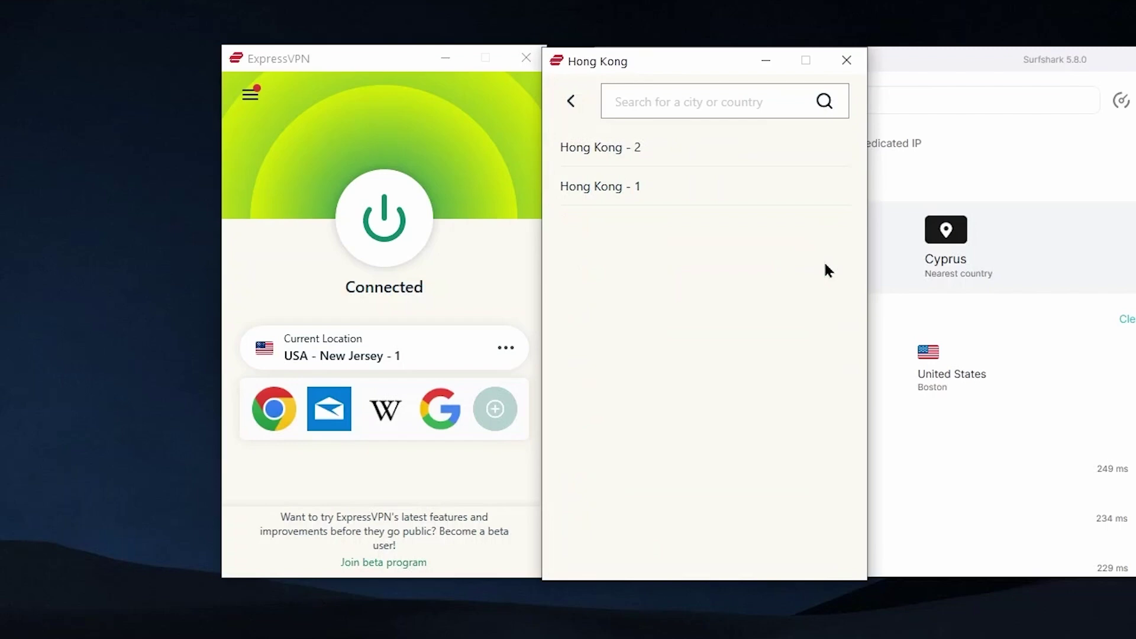
pyautogui.click(571, 102)
# Check Japan's city servers and the Recommended countries, then close the locations window.
pyautogui.click(833, 314)
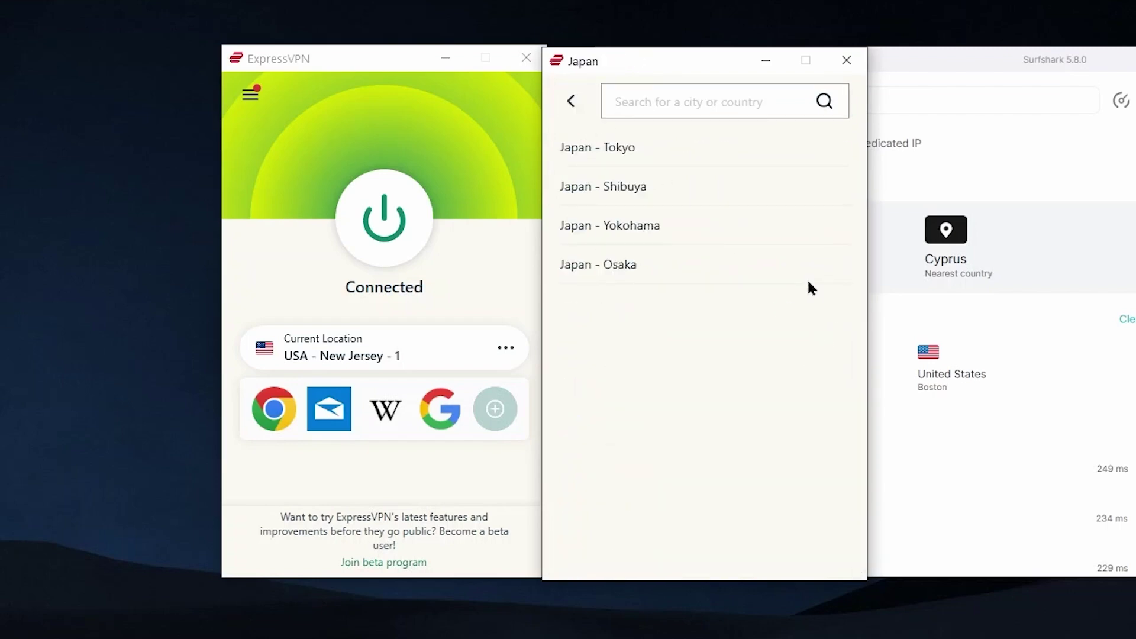
pyautogui.click(573, 102)
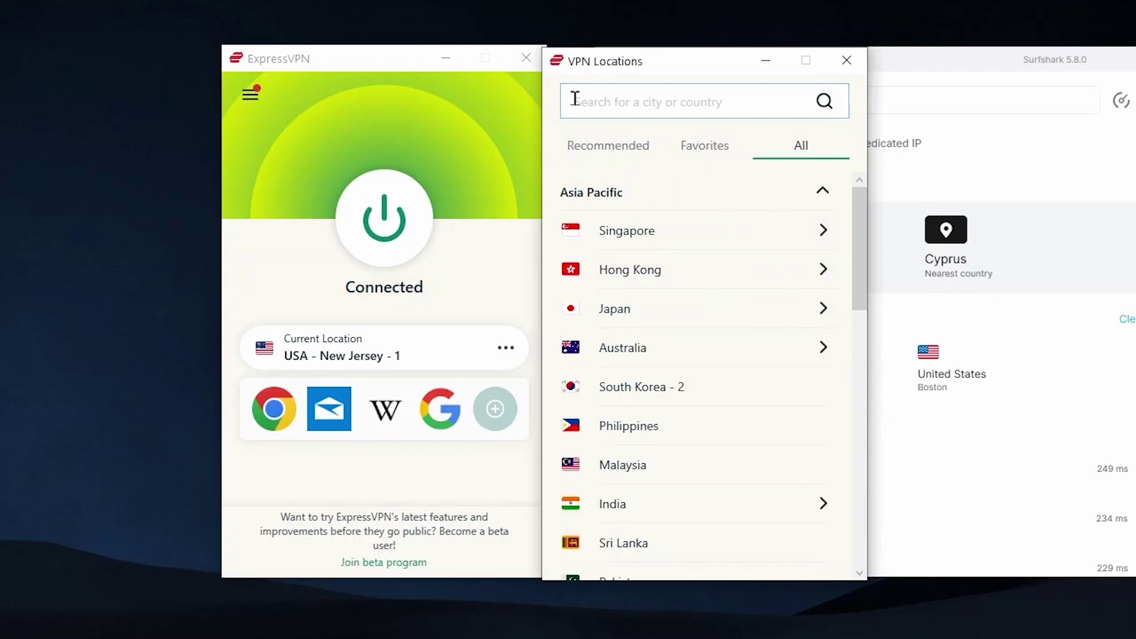
pyautogui.click(572, 142)
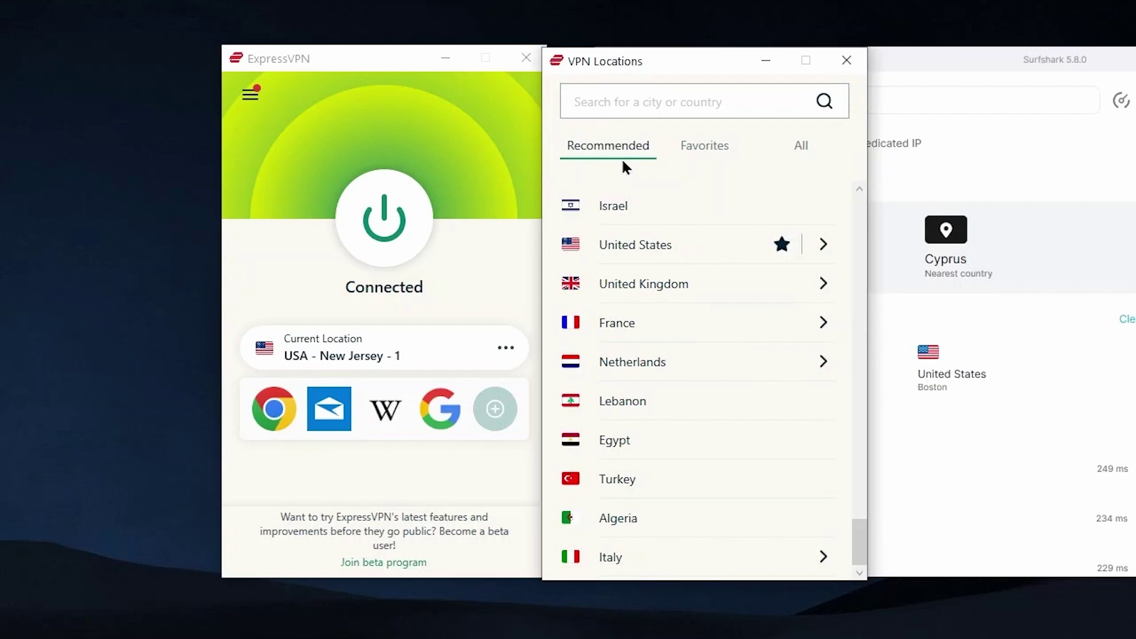
pyautogui.click(847, 60)
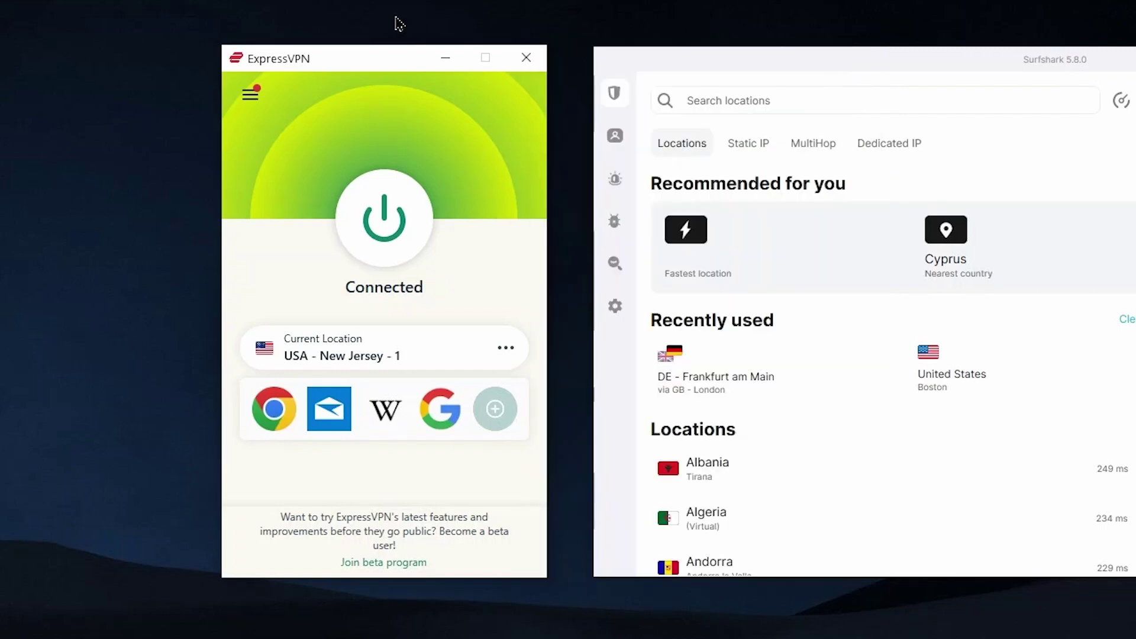
# Open ExpressVPN Options and review the General, Account and Advanced Protection tabs.
pyautogui.click(249, 96)
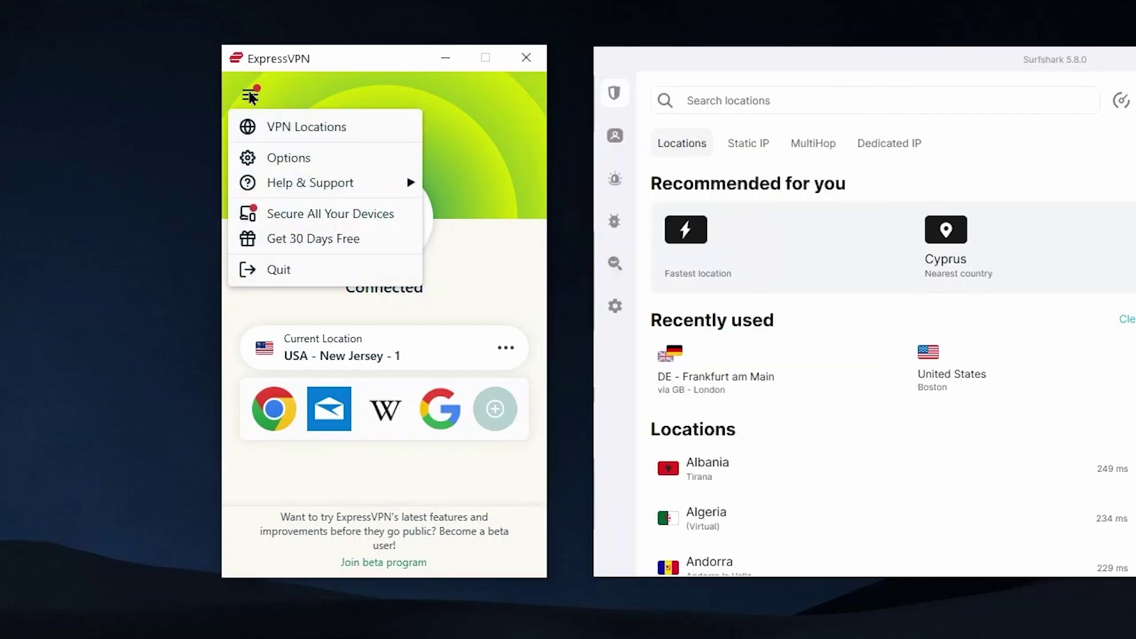
pyautogui.click(283, 158)
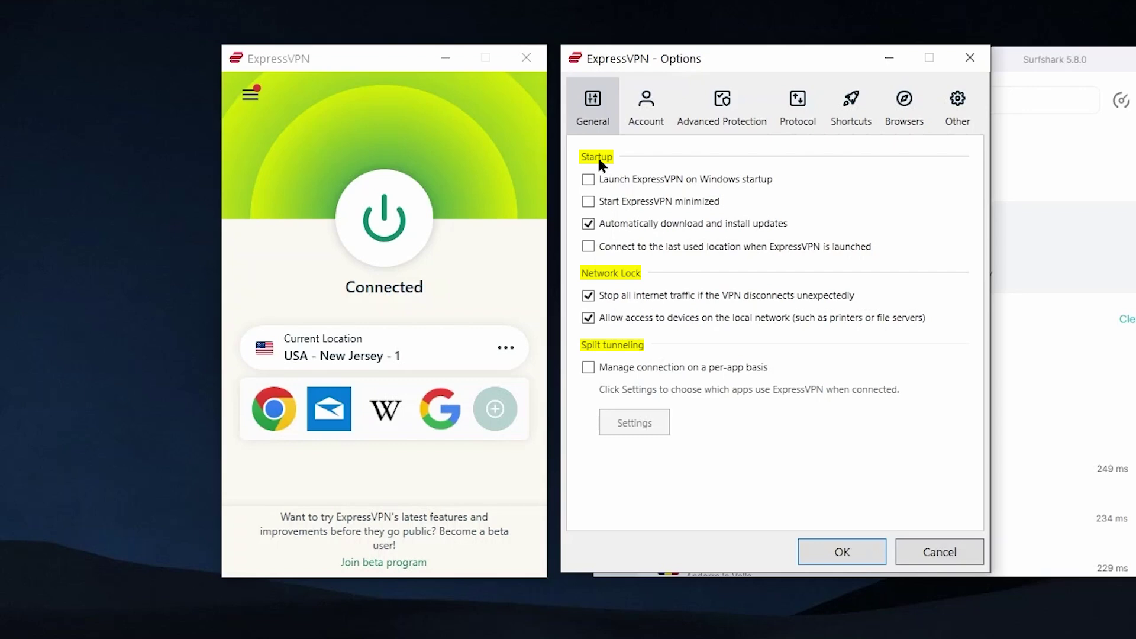
pyautogui.click(646, 121)
pyautogui.click(699, 122)
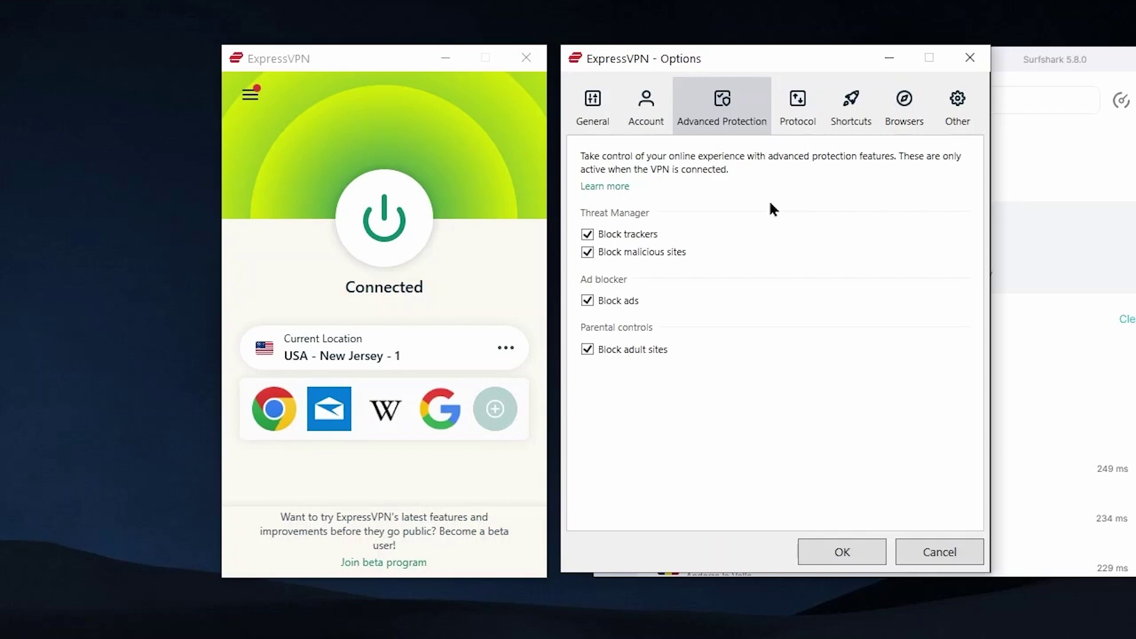
# Review the Protocol, Shortcuts, Browsers and Other tabs, then close Options with OK.
pyautogui.click(791, 124)
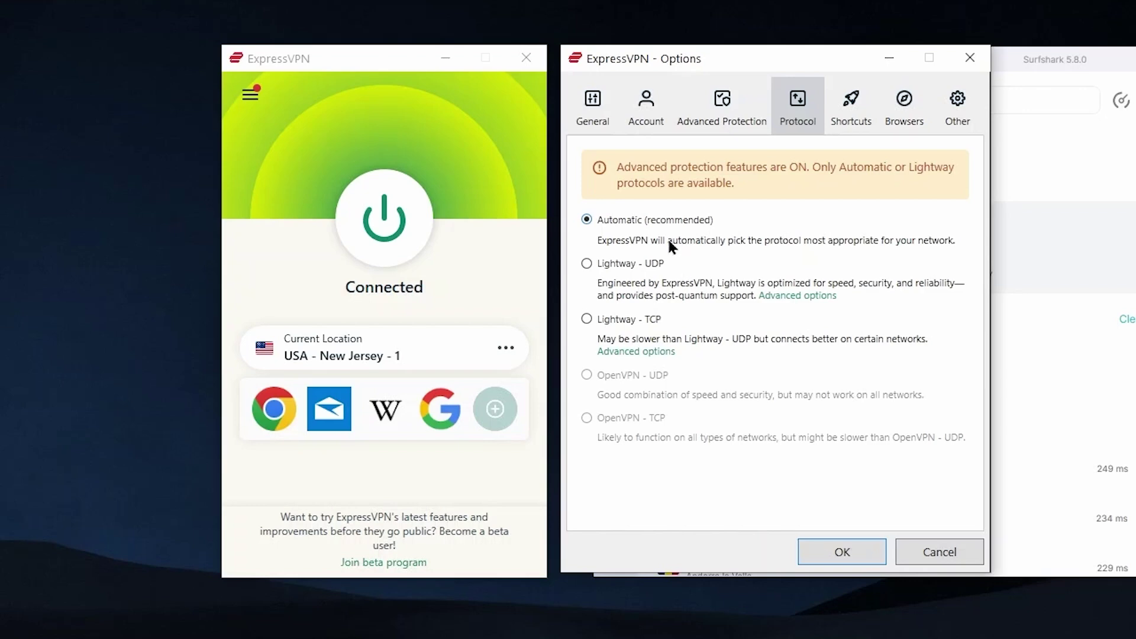
pyautogui.click(855, 104)
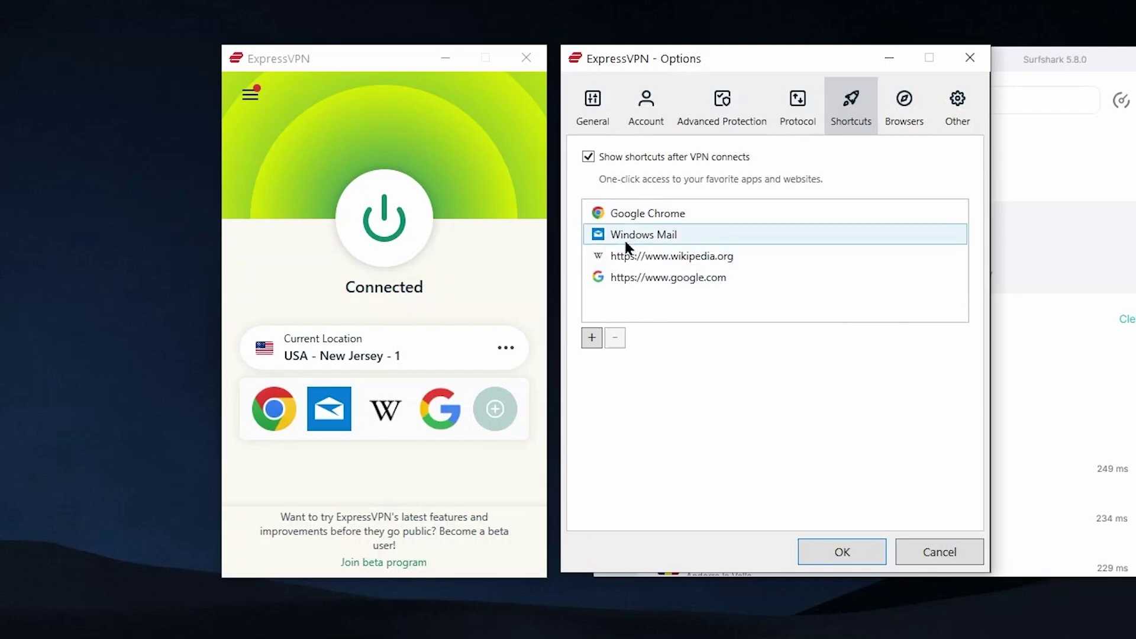
pyautogui.click(883, 124)
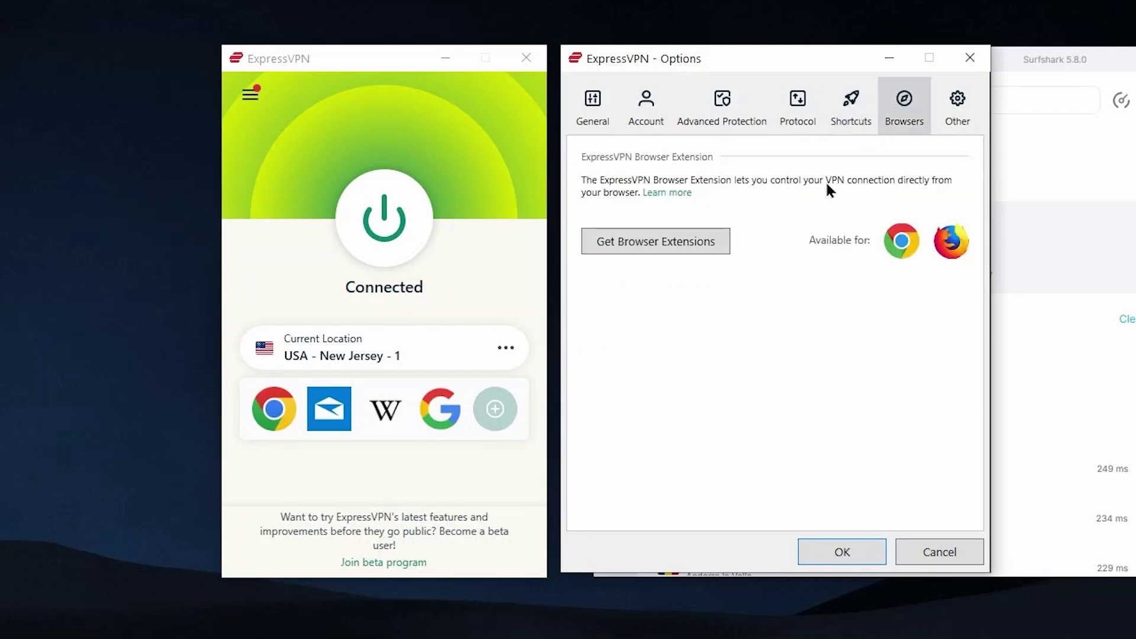
pyautogui.click(956, 120)
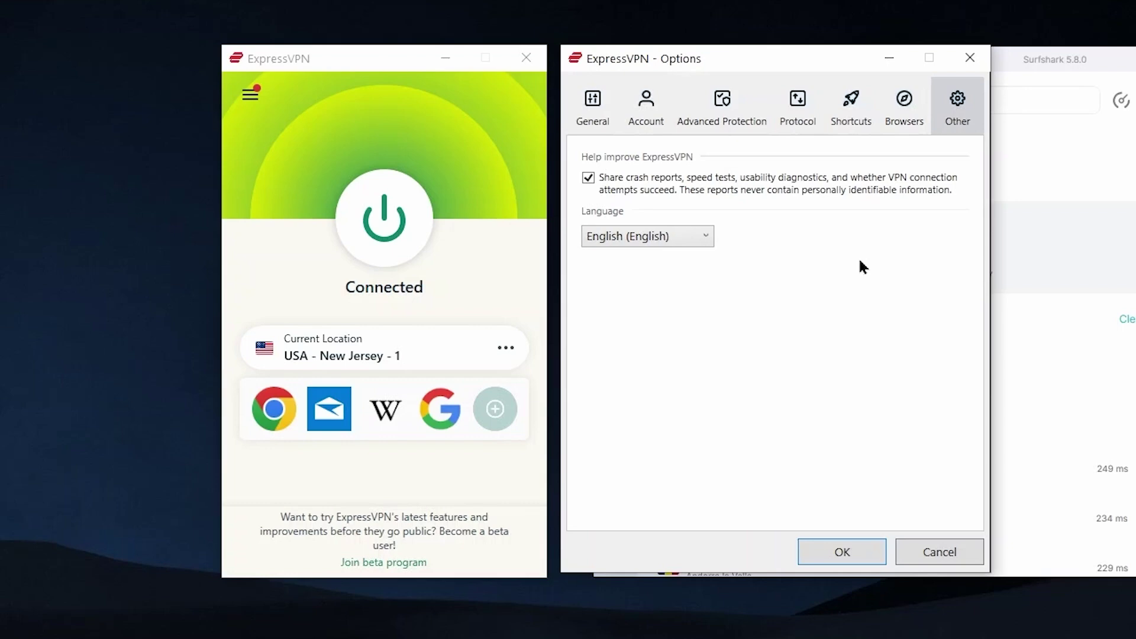
pyautogui.click(863, 550)
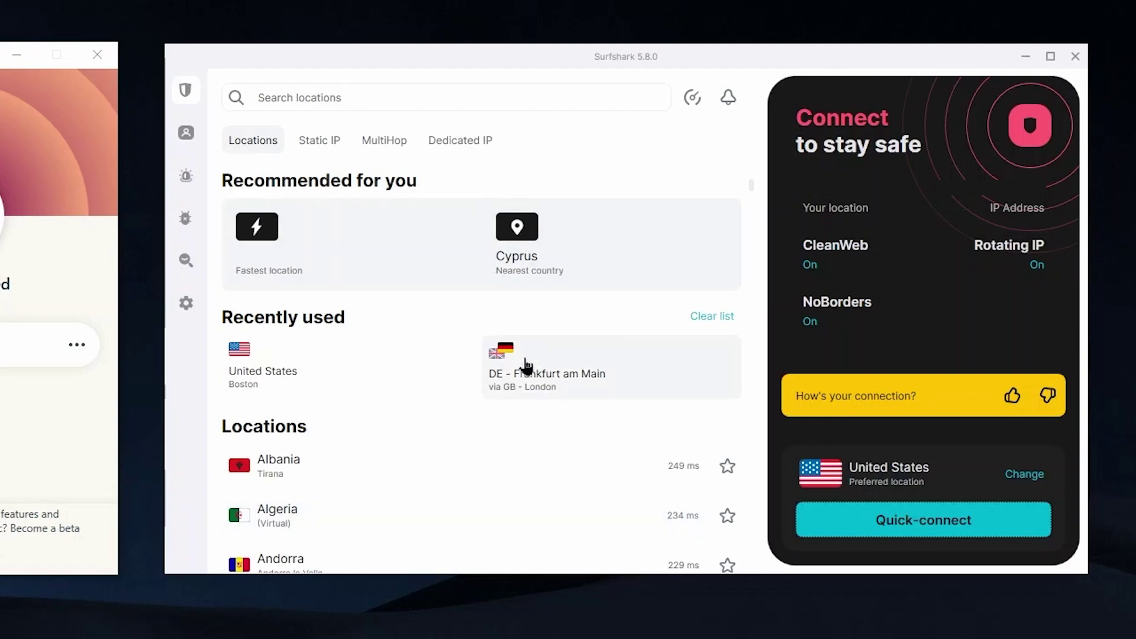
pyautogui.scroll(-5, 567, 421)
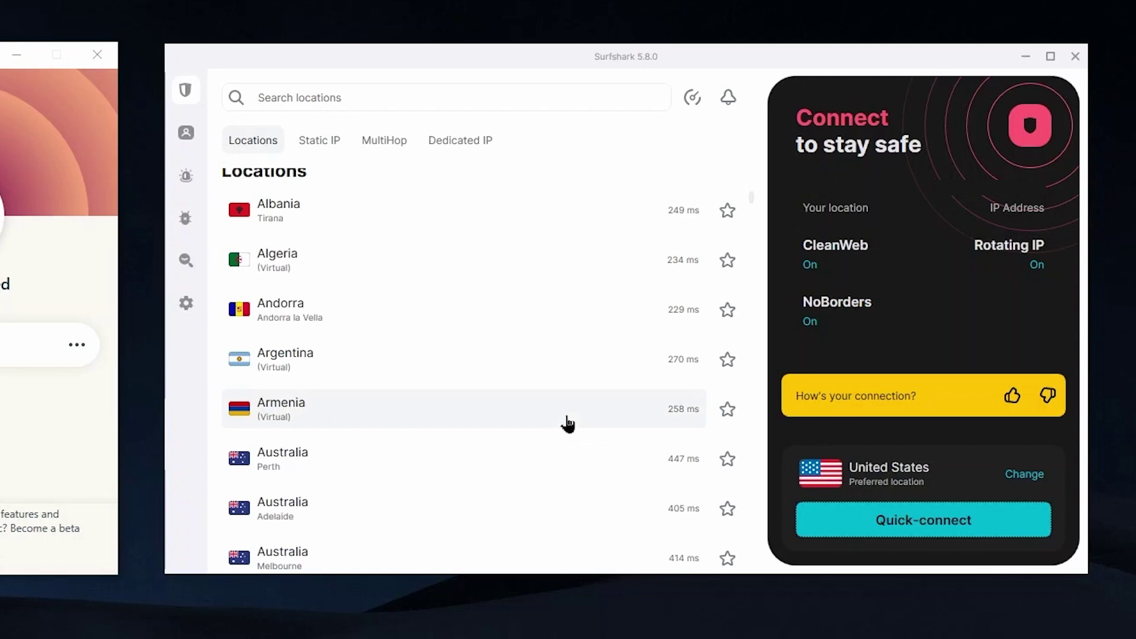
pyautogui.scroll(-3, 567, 421)
pyautogui.scroll(4, 567, 421)
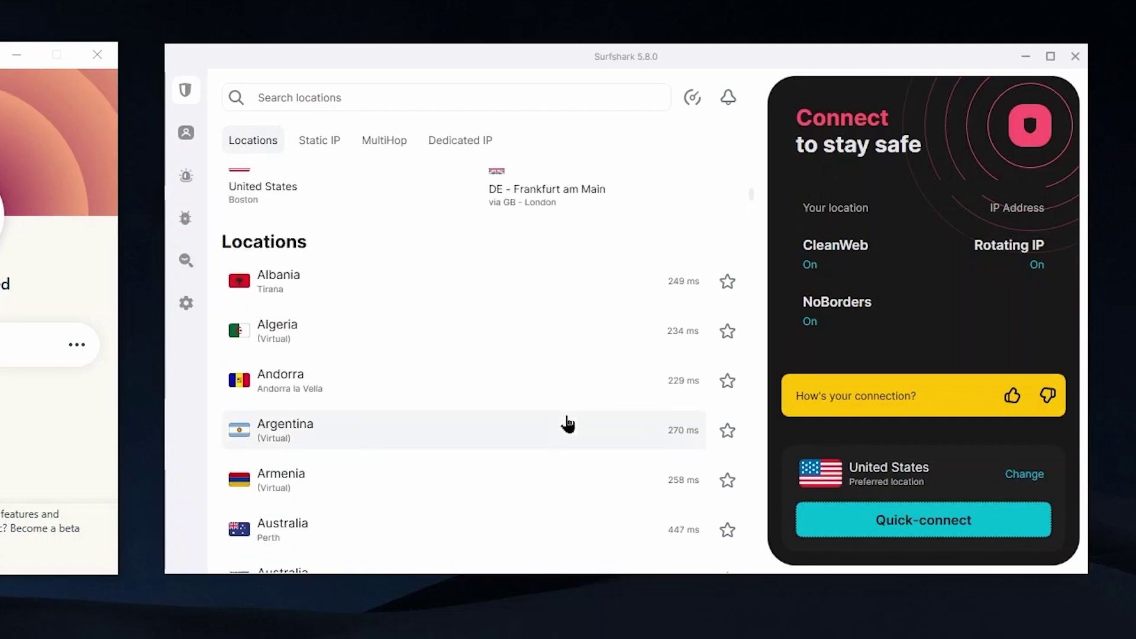
pyautogui.scroll(2, 567, 423)
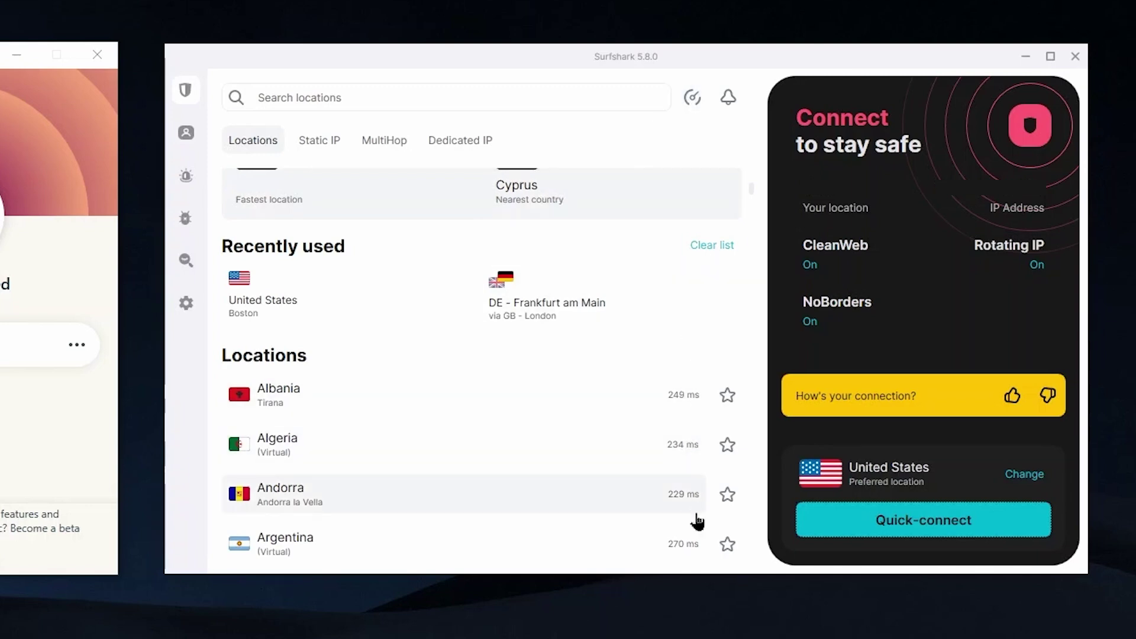
pyautogui.scroll(-1, 687, 402)
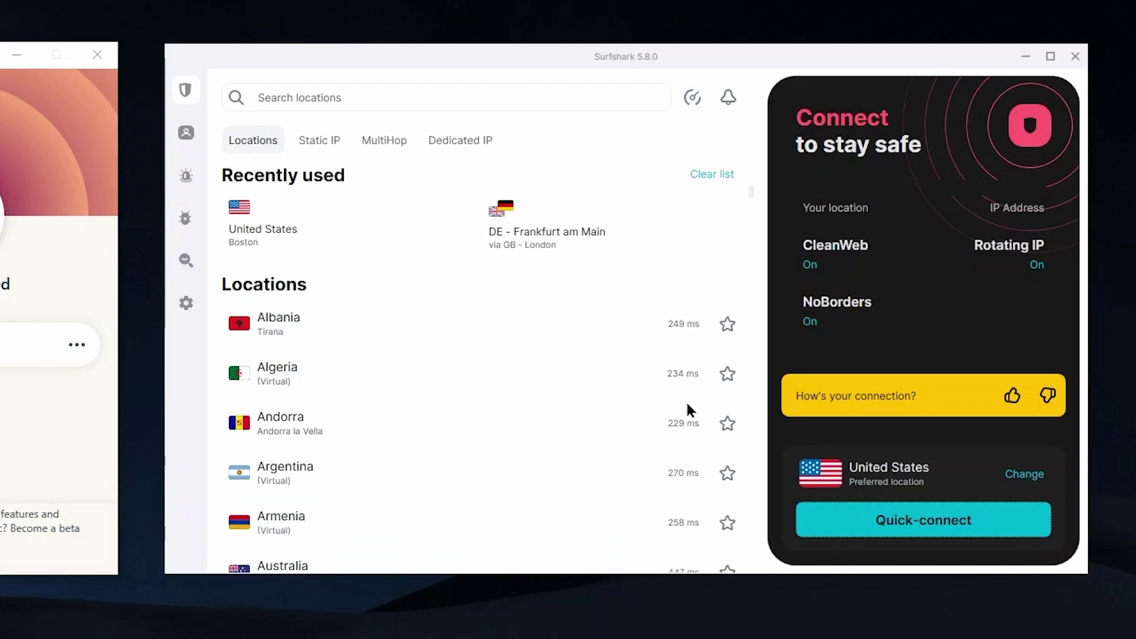
pyautogui.scroll(-1, 688, 404)
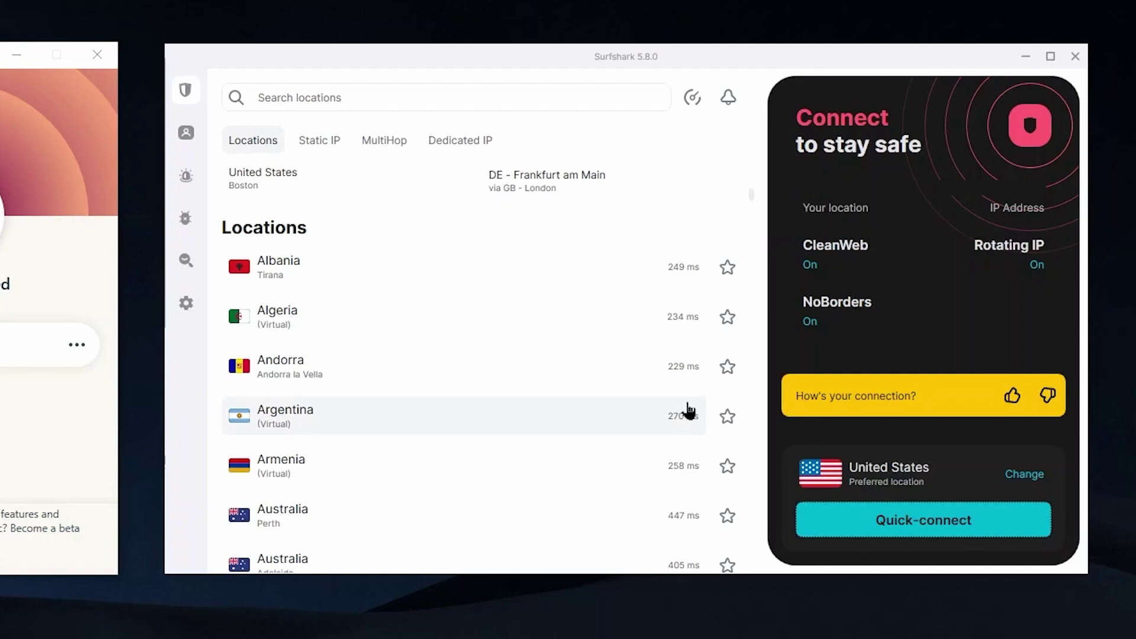
pyautogui.scroll(-1, 688, 408)
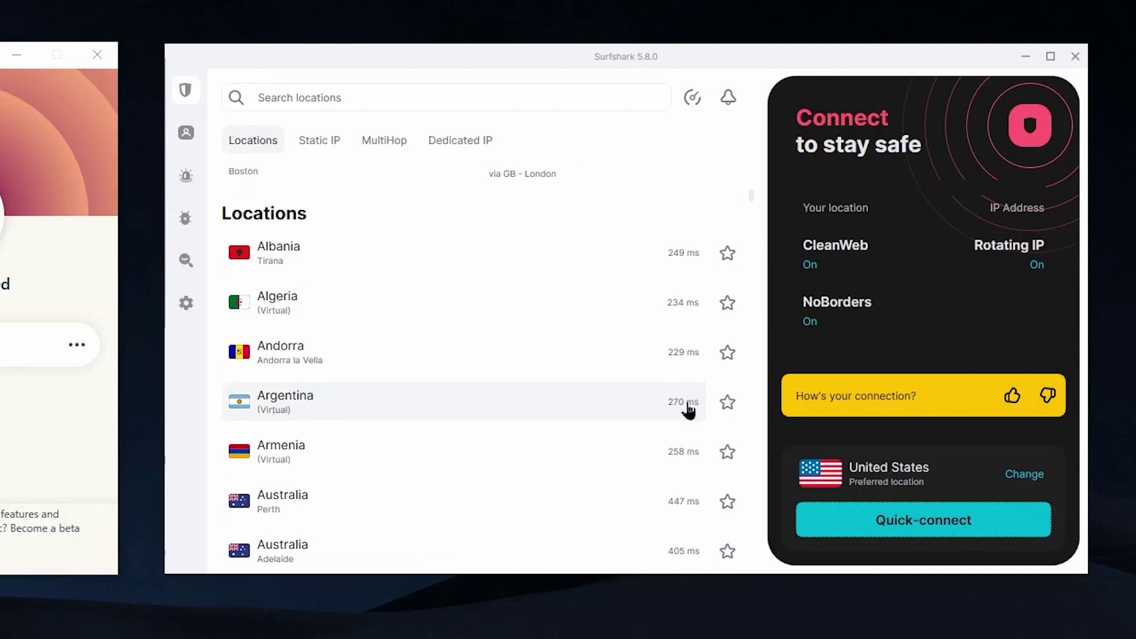
pyautogui.scroll(-1, 688, 408)
pyautogui.scroll(5, 688, 408)
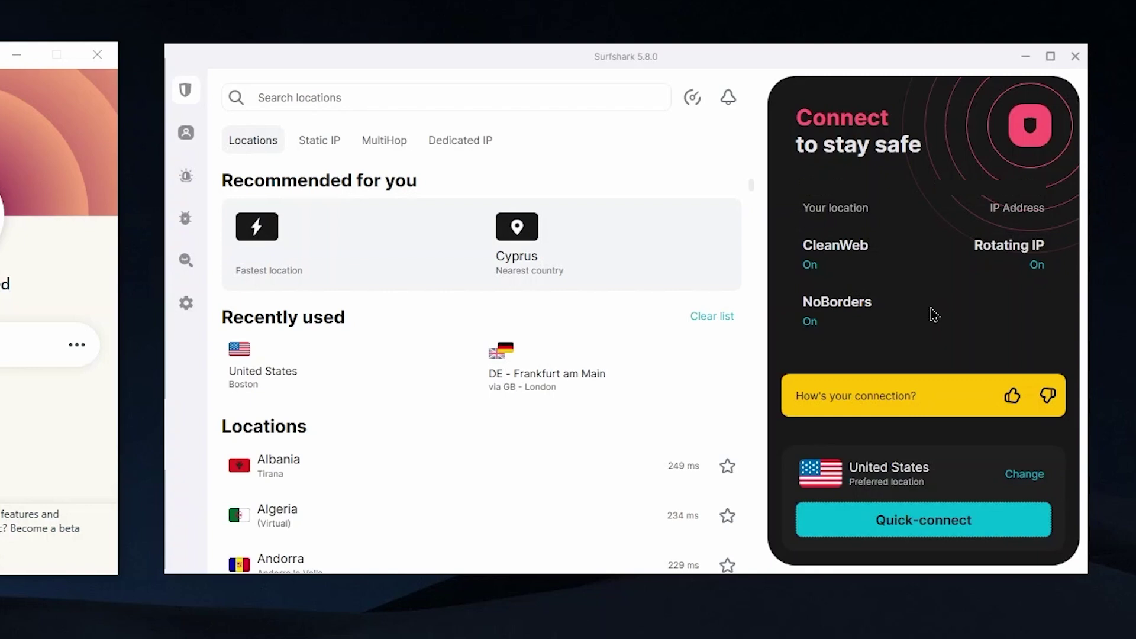
# Quick-connect Surfshark to United States - Boston.
pyautogui.click(932, 523)
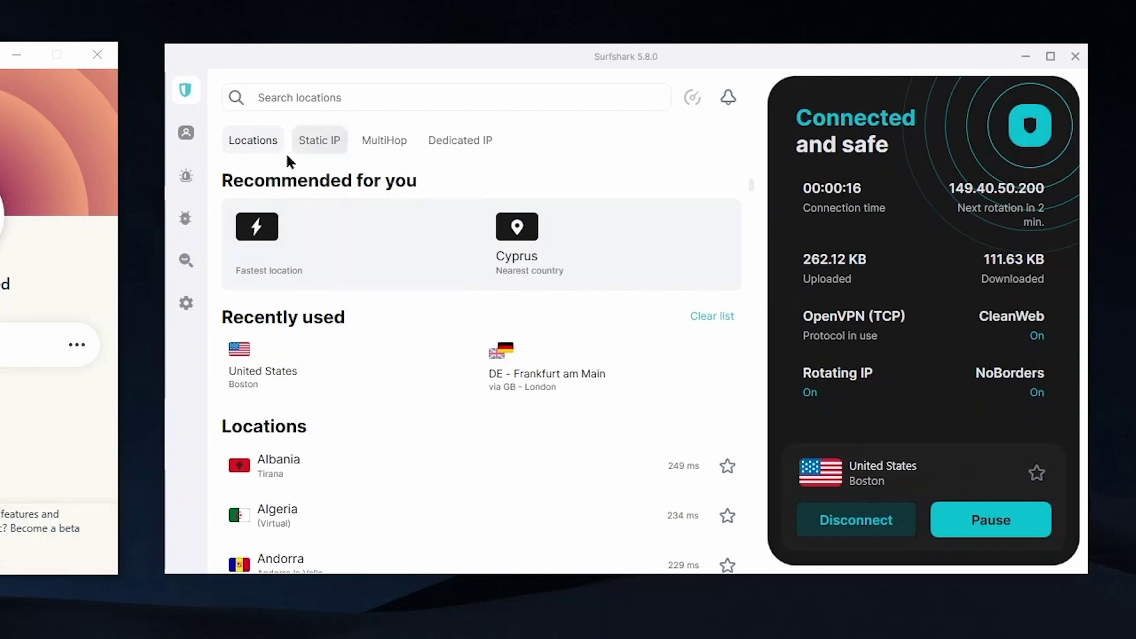
# Look through the Static IP and MultiHop lists, ending on the Dedicated IP page.
pyautogui.click(332, 152)
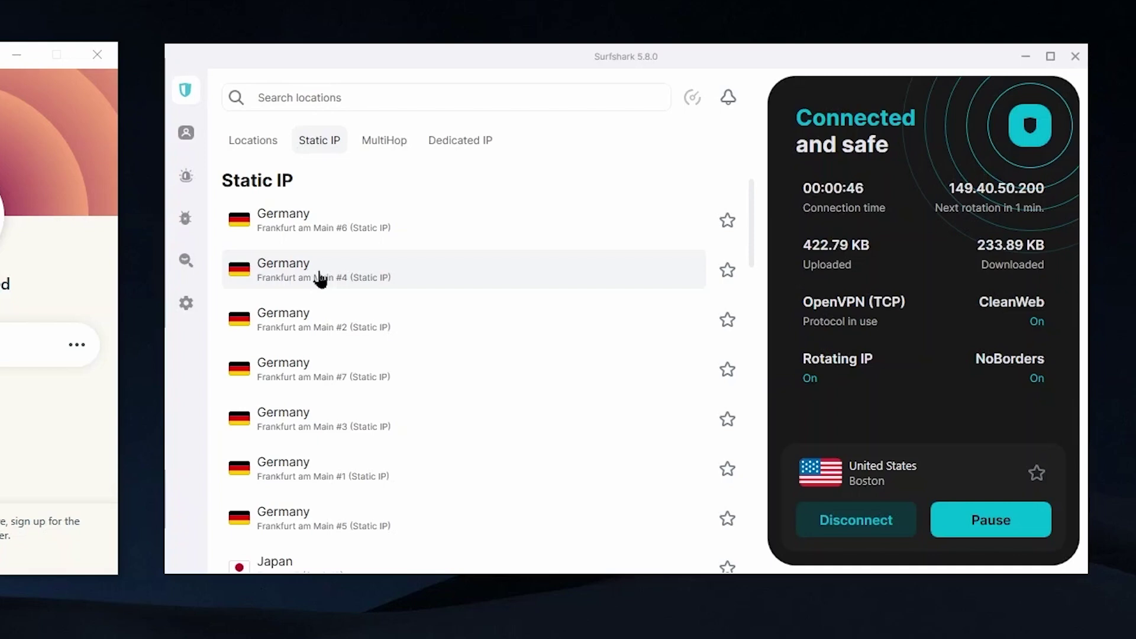
pyautogui.click(384, 140)
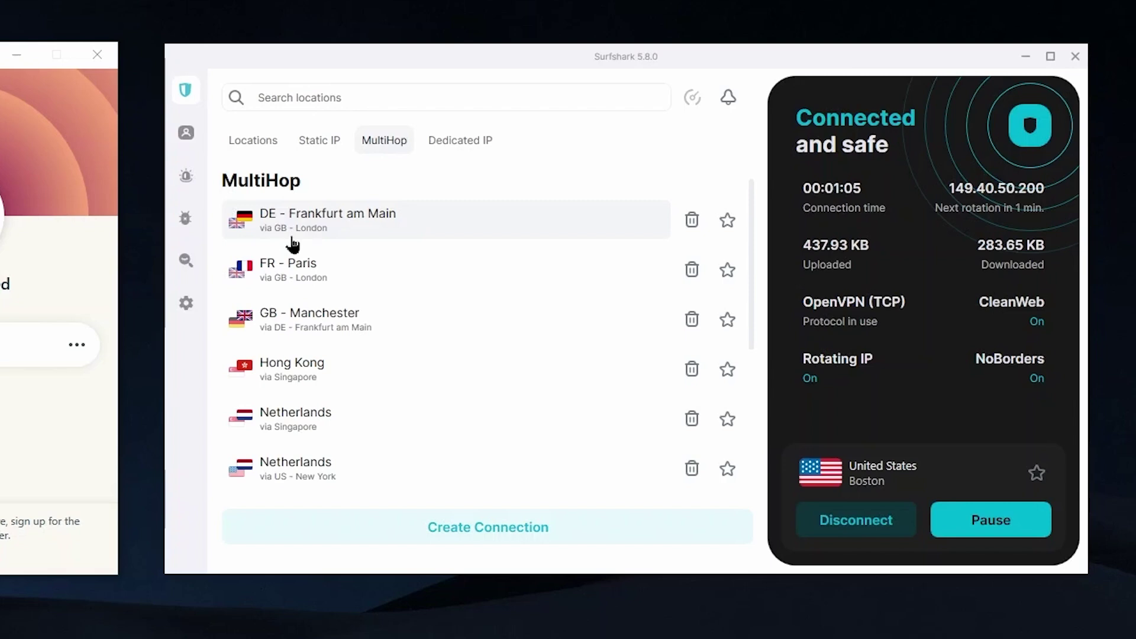
pyautogui.click(483, 151)
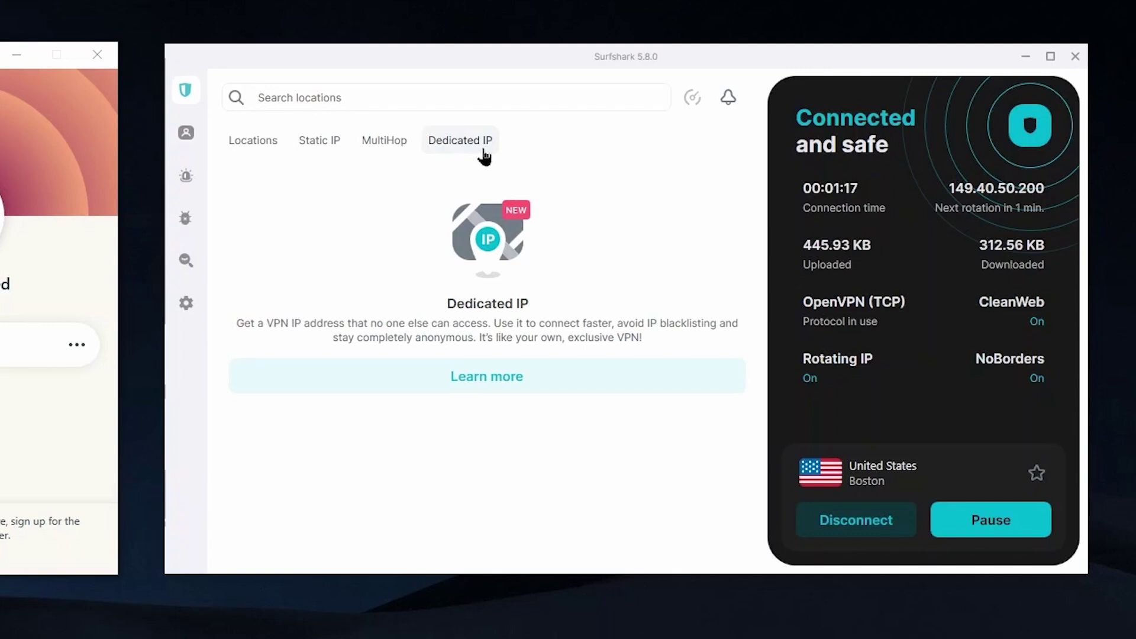
pyautogui.click(317, 142)
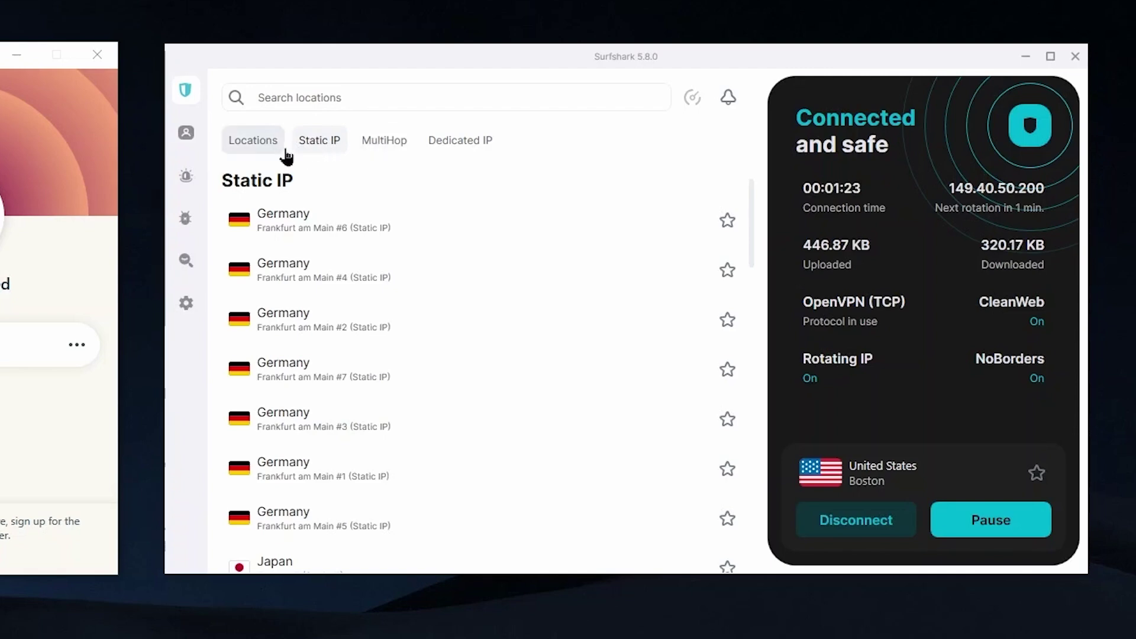
pyautogui.click(495, 142)
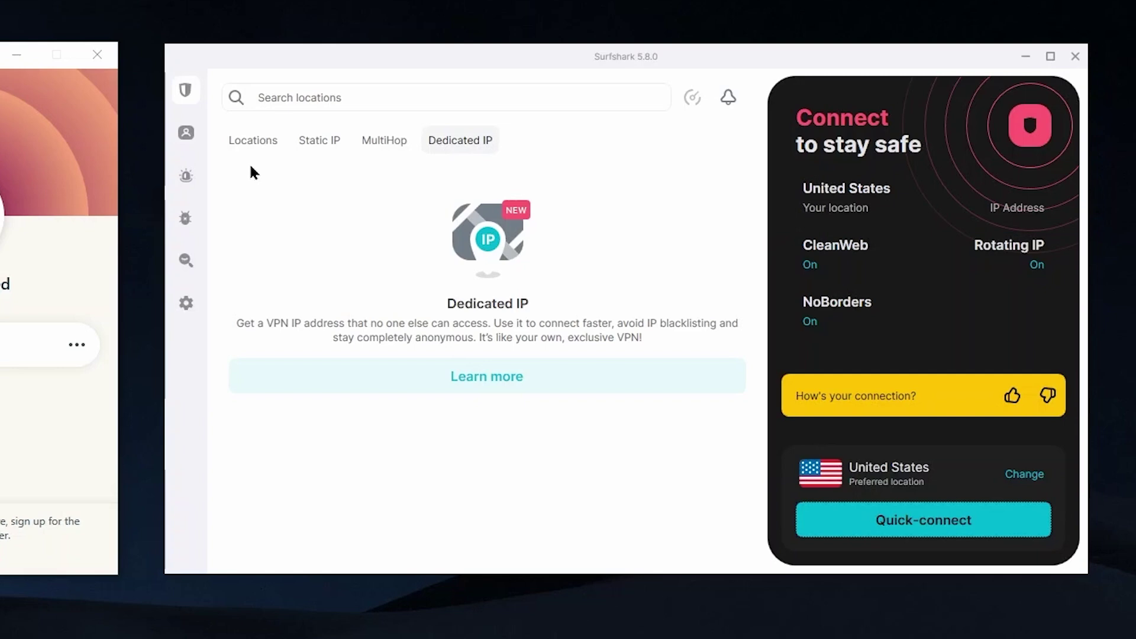
# View the Alternative ID add-on page from the sidebar, then go to Settings.
pyautogui.moveTo(196, 83)
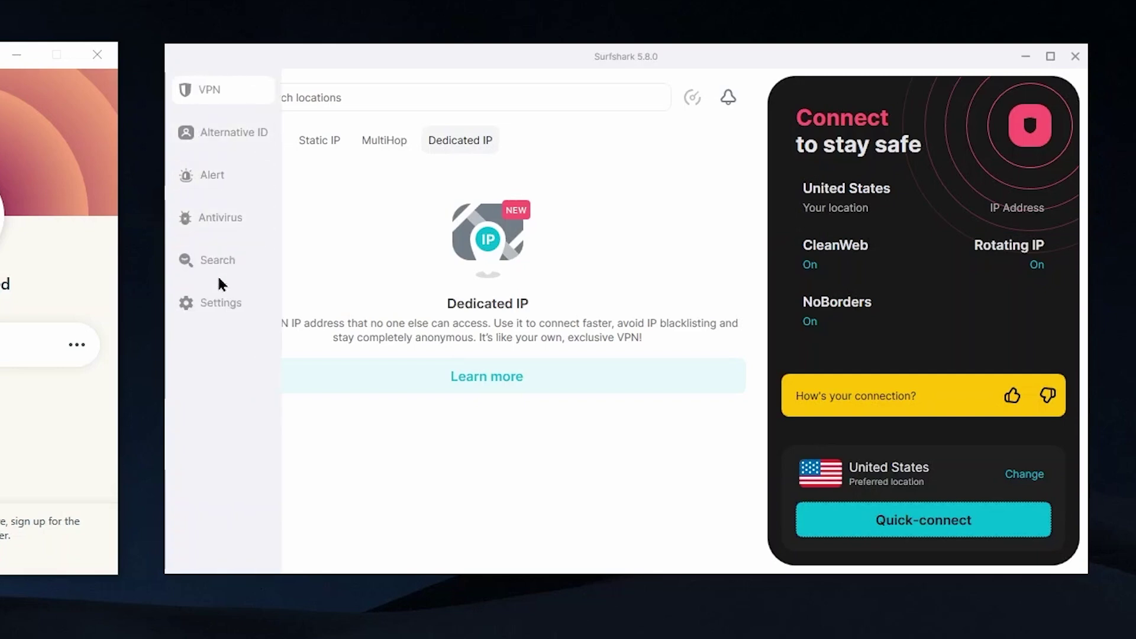
pyautogui.click(224, 132)
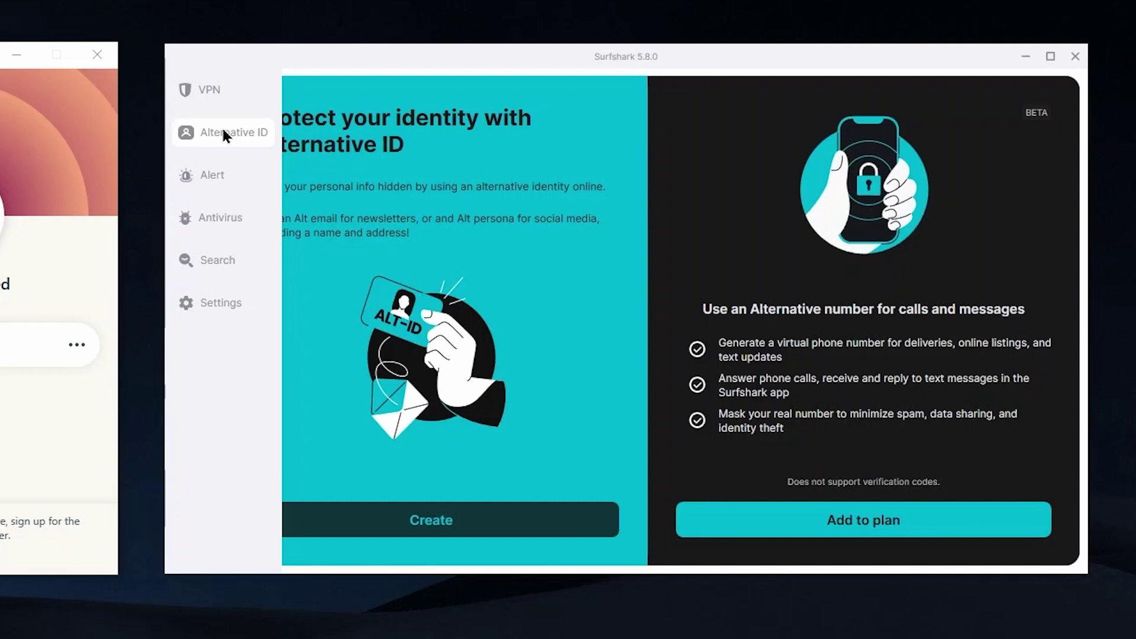
pyautogui.click(210, 316)
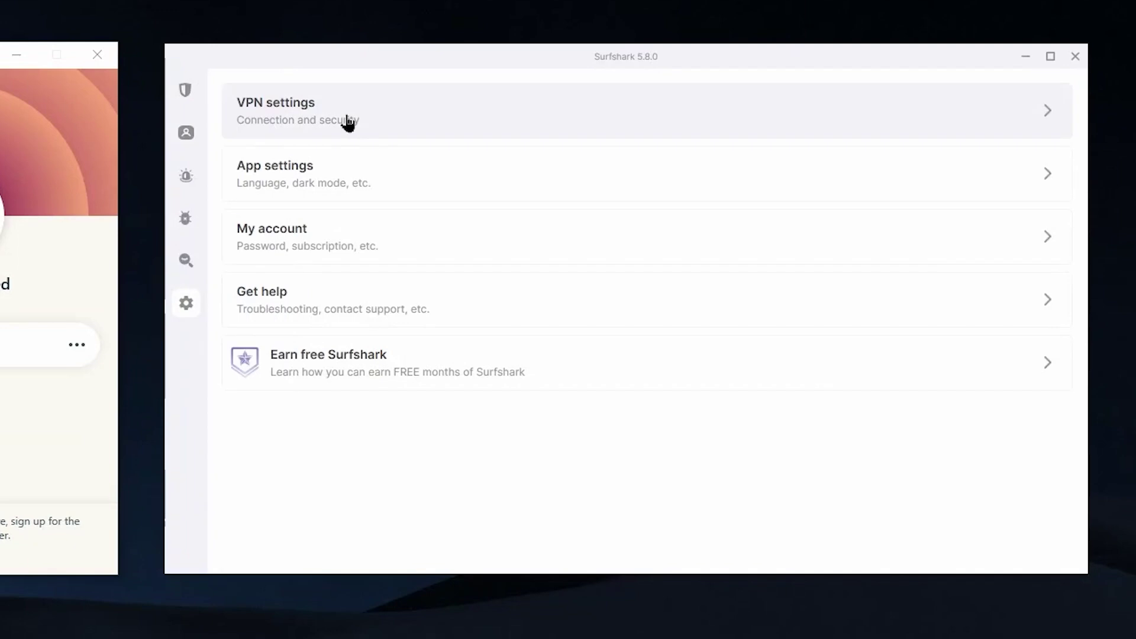
# In VPN settings, review the Protocol dropdown options and keep it on Automatic.
pyautogui.click(347, 121)
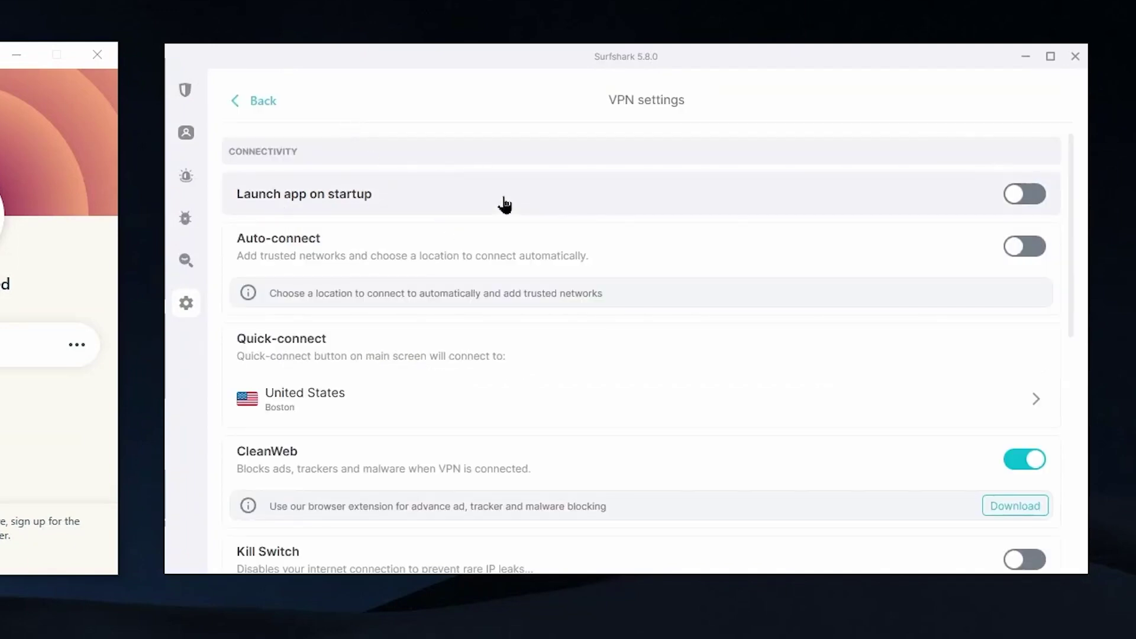
pyautogui.scroll(-2, 417, 245)
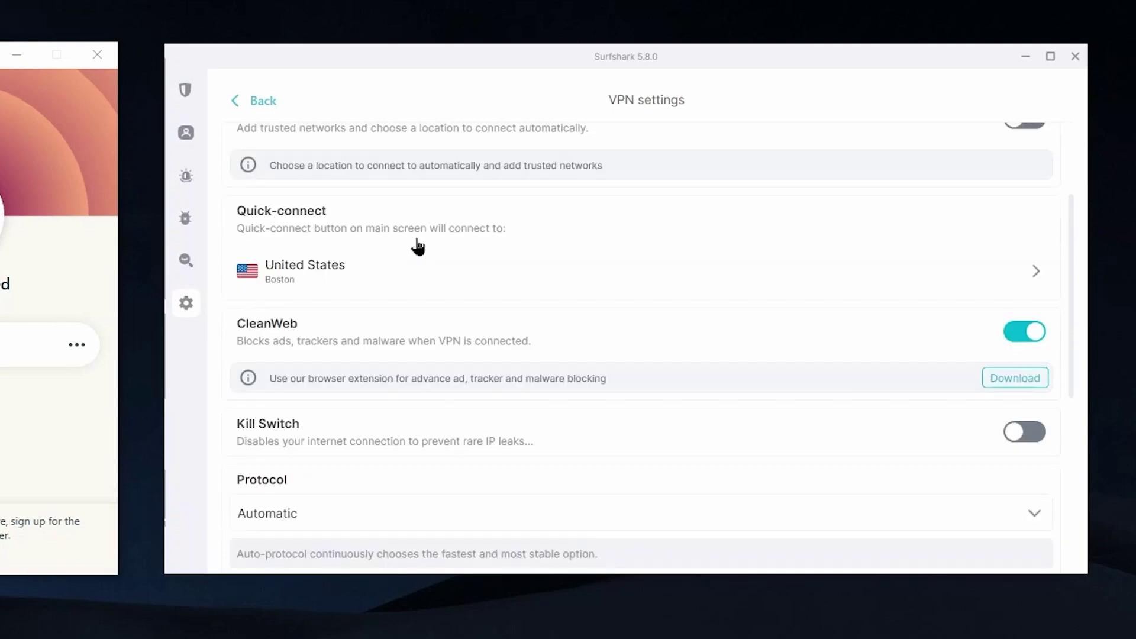
pyautogui.scroll(-1, 418, 245)
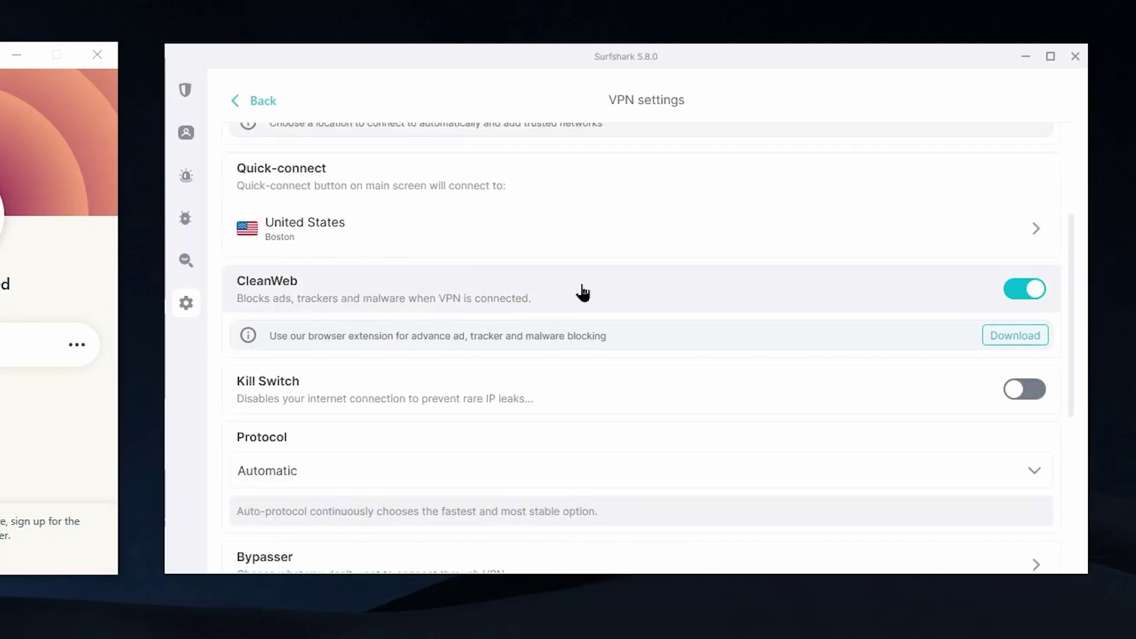
pyautogui.scroll(-2, 582, 293)
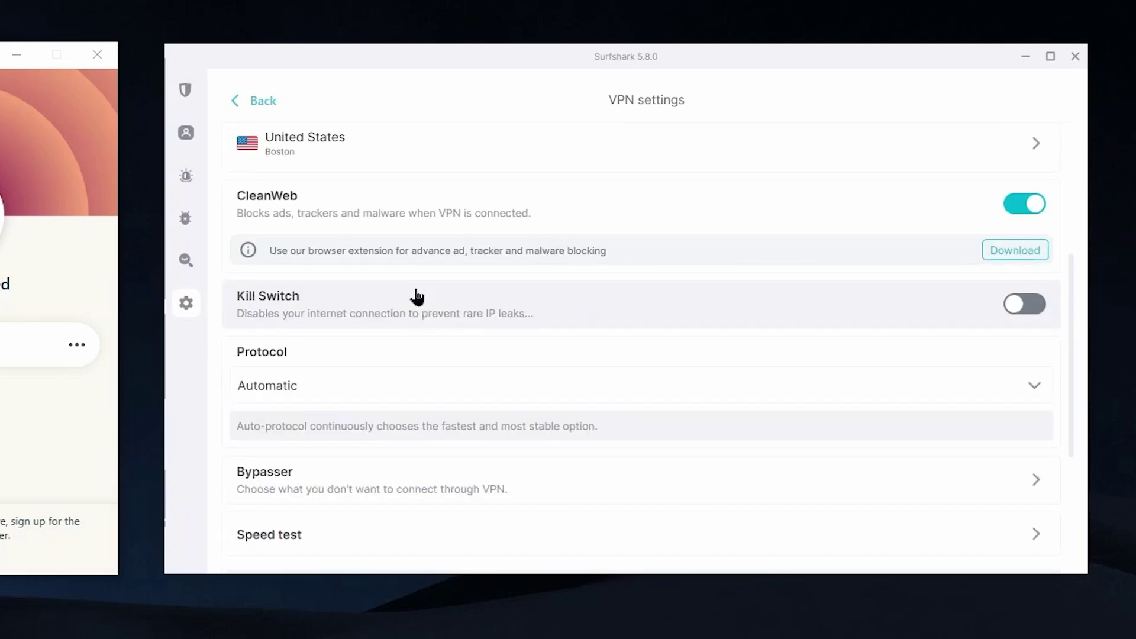
pyautogui.click(368, 381)
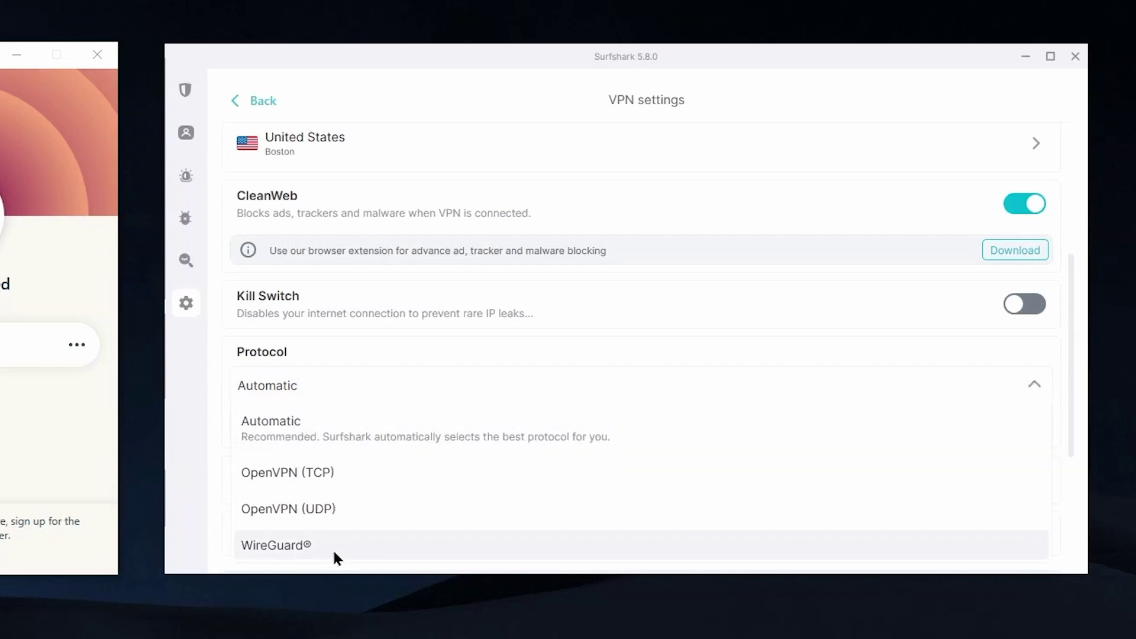
pyautogui.click(314, 421)
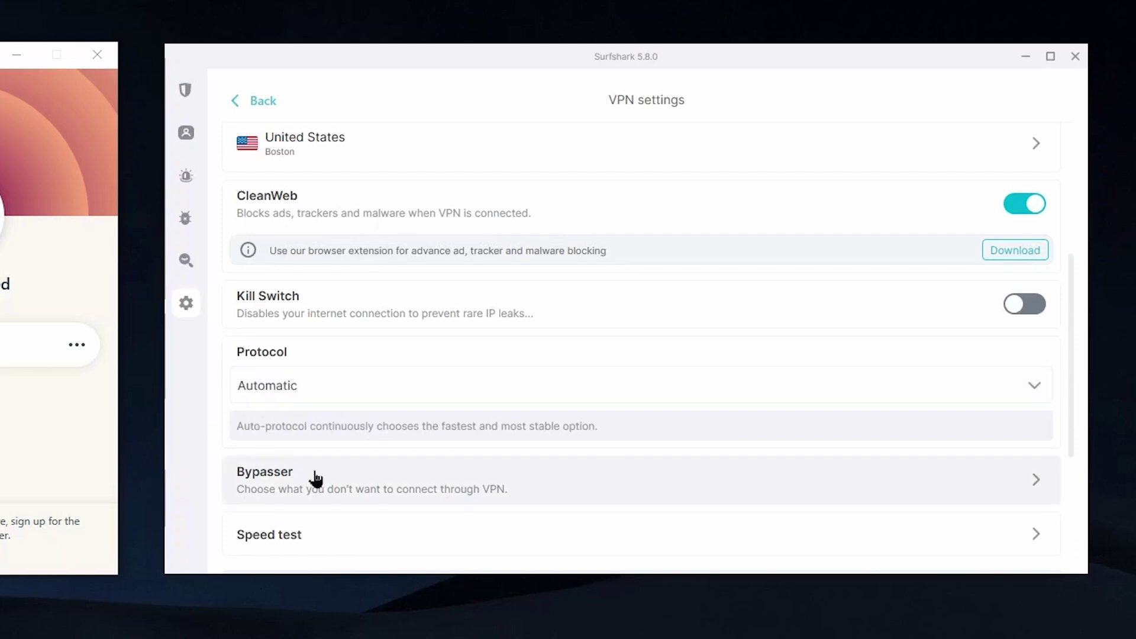
pyautogui.moveTo(1075, 332); pyautogui.dragTo(1072, 387)
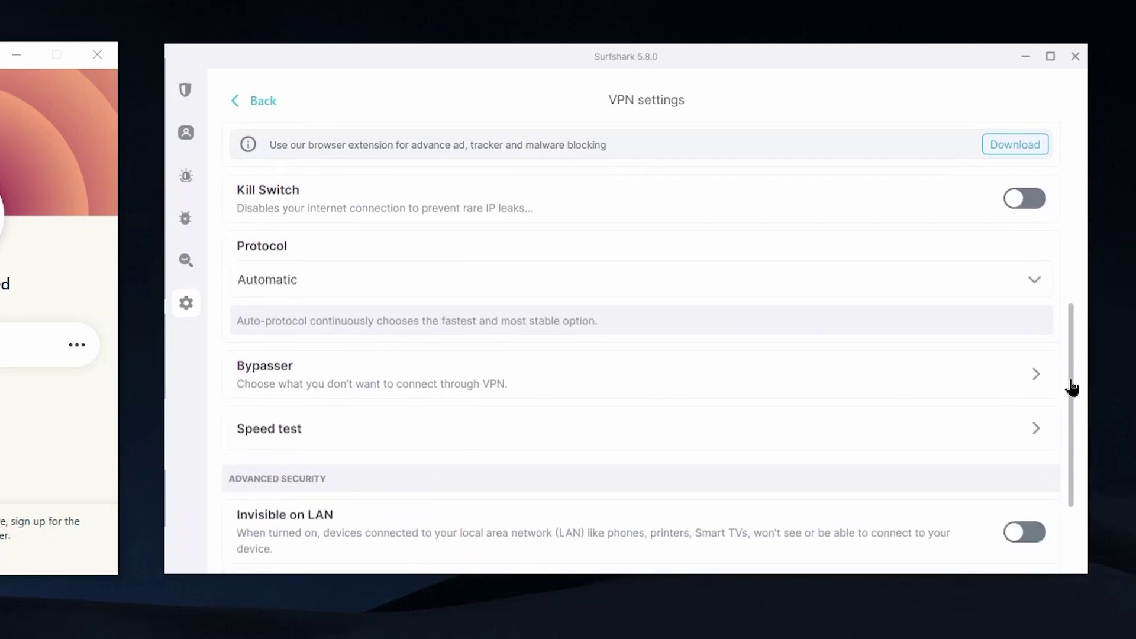
pyautogui.scroll(-2, 1070, 367)
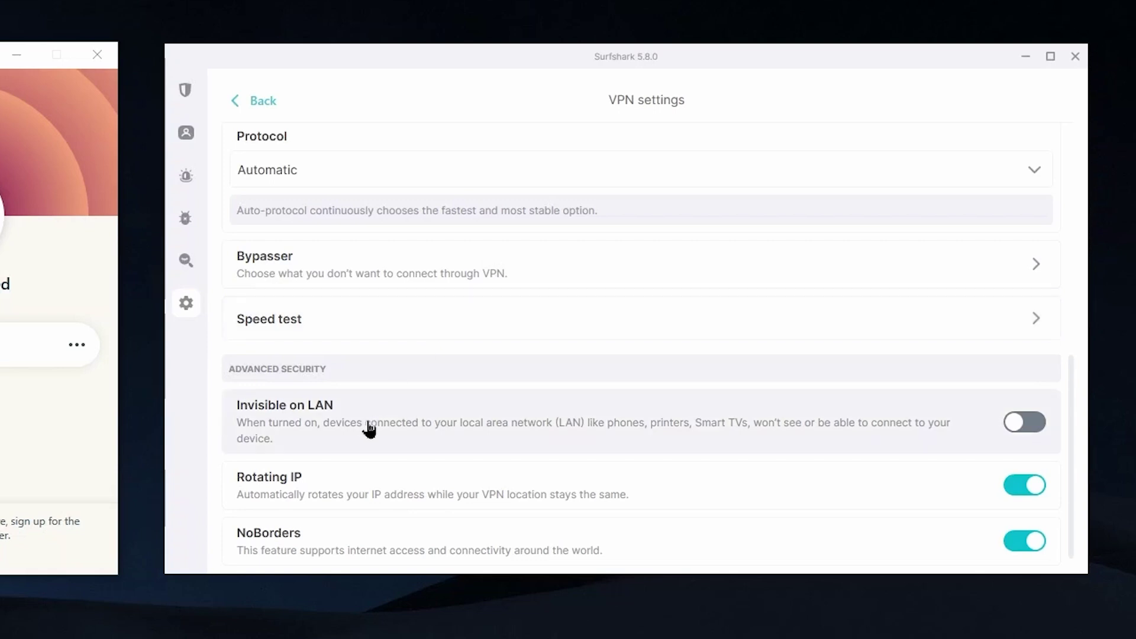
pyautogui.scroll(-1, 318, 383)
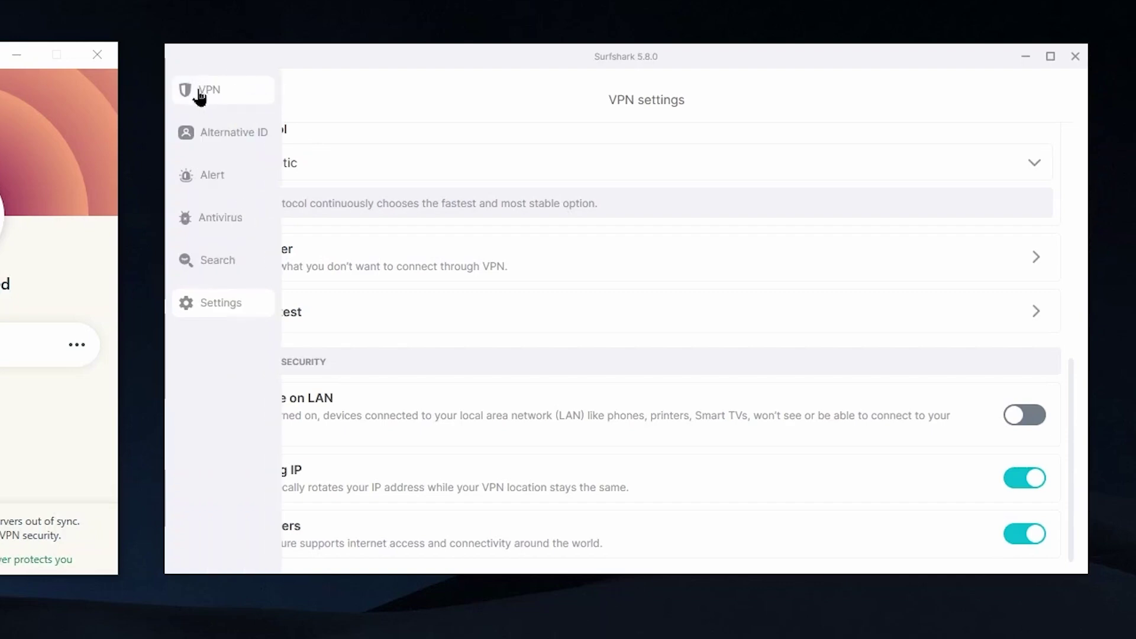
# Go back to the VPN screen and switch to the Locations tab.
pyautogui.click(199, 93)
pyautogui.click(261, 145)
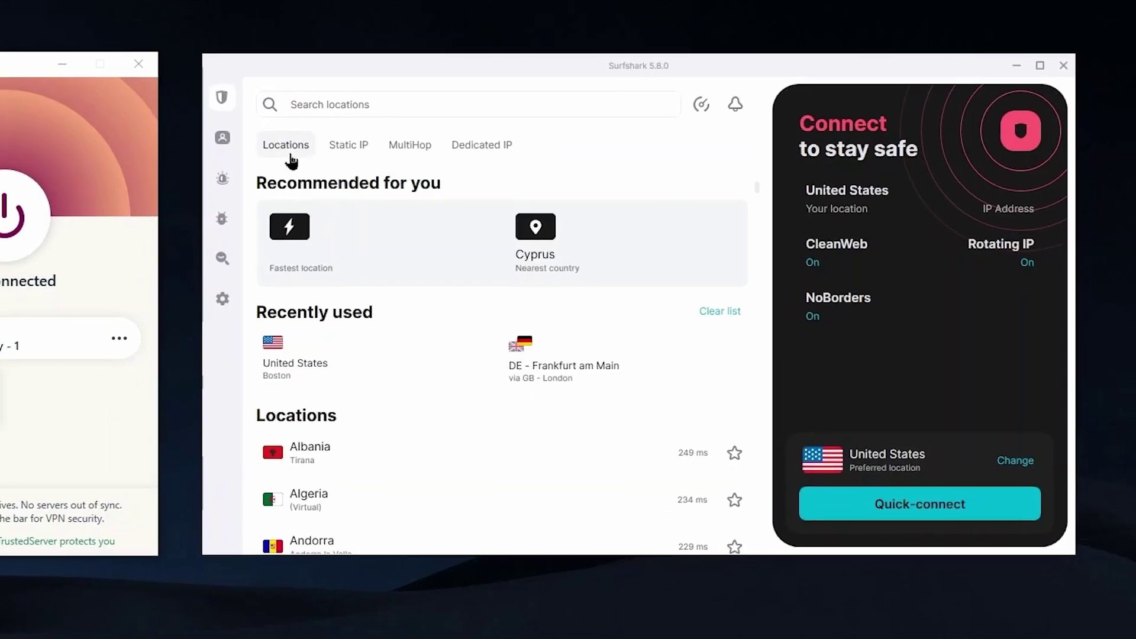